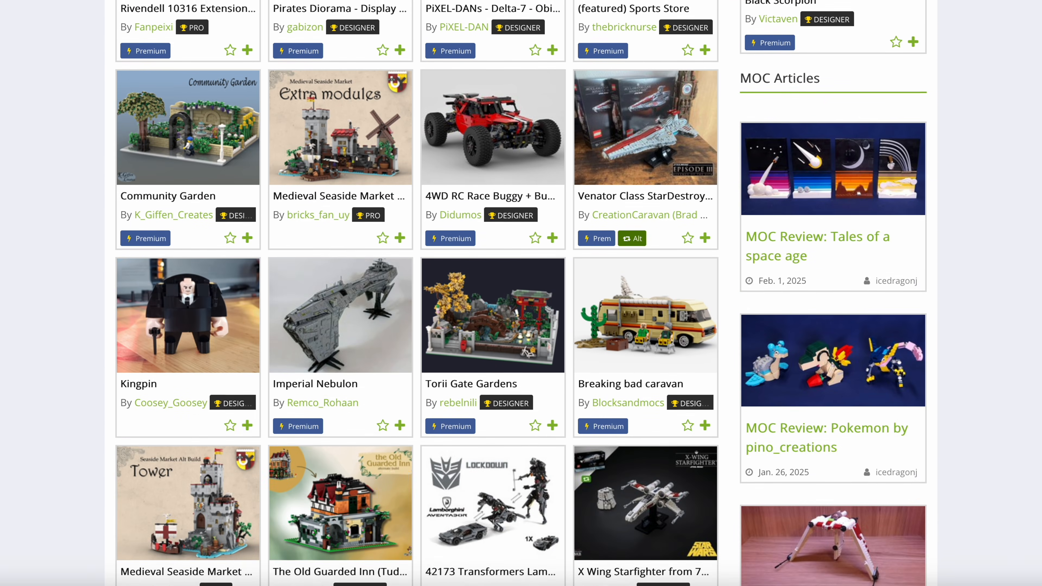
- Browse the home page and the most-liked fan-designed LEGO creations
{"action": "scroll", "coordinate": [521, 293], "scroll_direction": "down", "scroll_amount": 3}
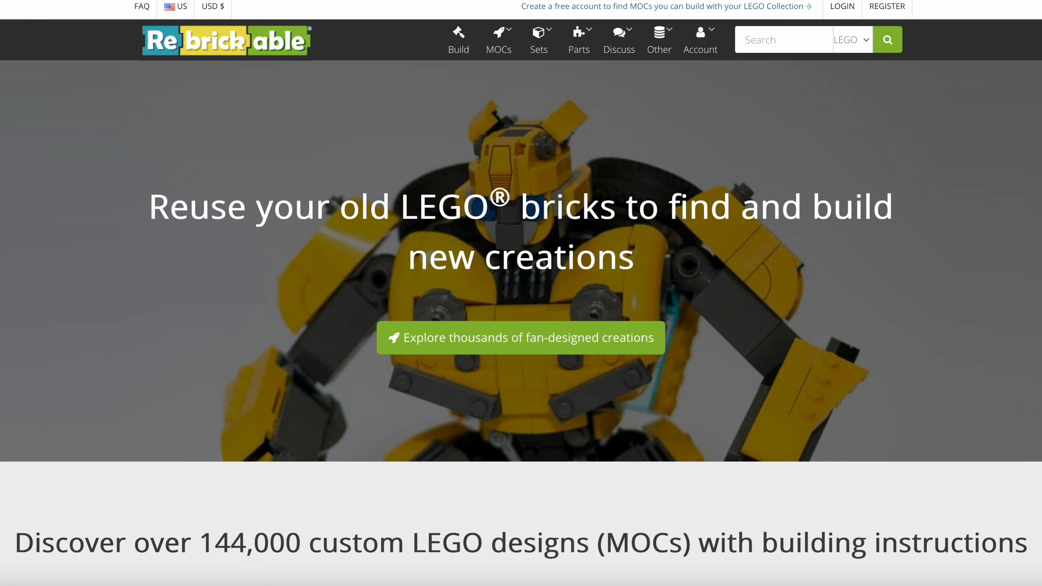
{"action": "scroll", "coordinate": [521, 293], "scroll_direction": "down", "scroll_amount": 10}
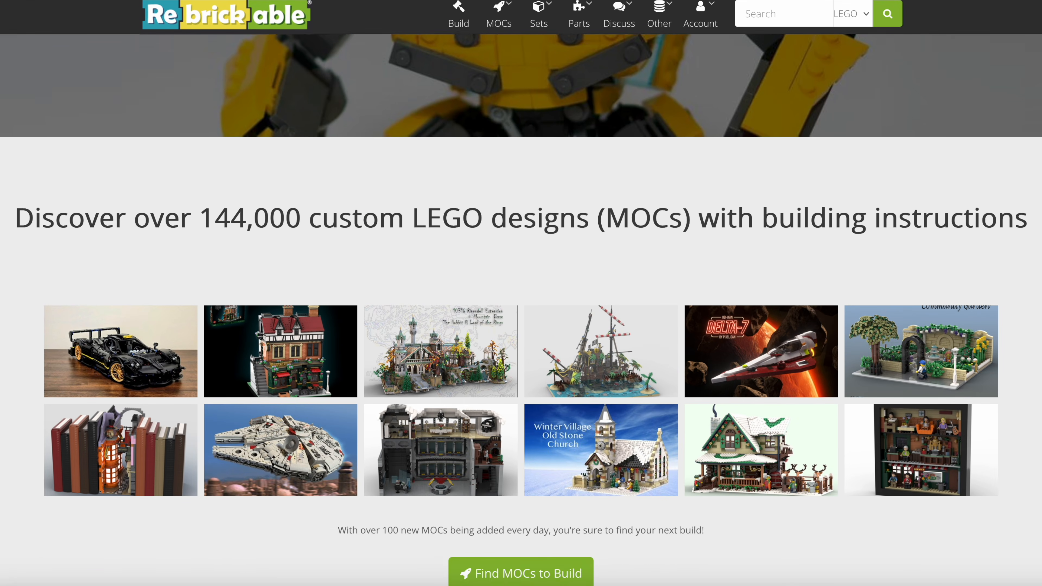
{"action": "scroll", "coordinate": [522, 293], "scroll_direction": "down", "scroll_amount": 13}
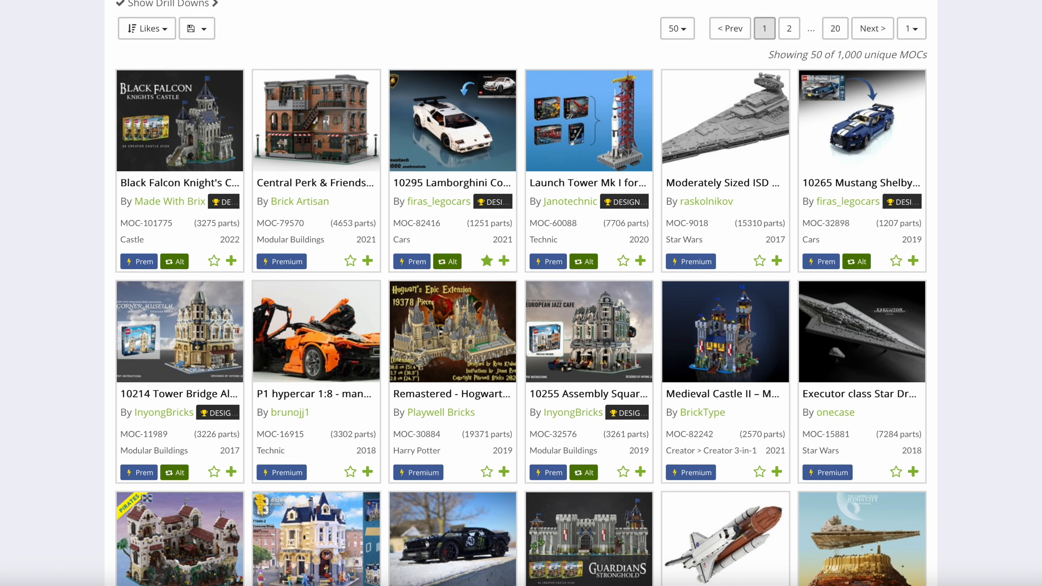
{"action": "scroll", "coordinate": [521, 293], "scroll_direction": "down", "scroll_amount": 5}
{"action": "scroll", "coordinate": [521, 293], "scroll_direction": "down", "scroll_amount": 6}
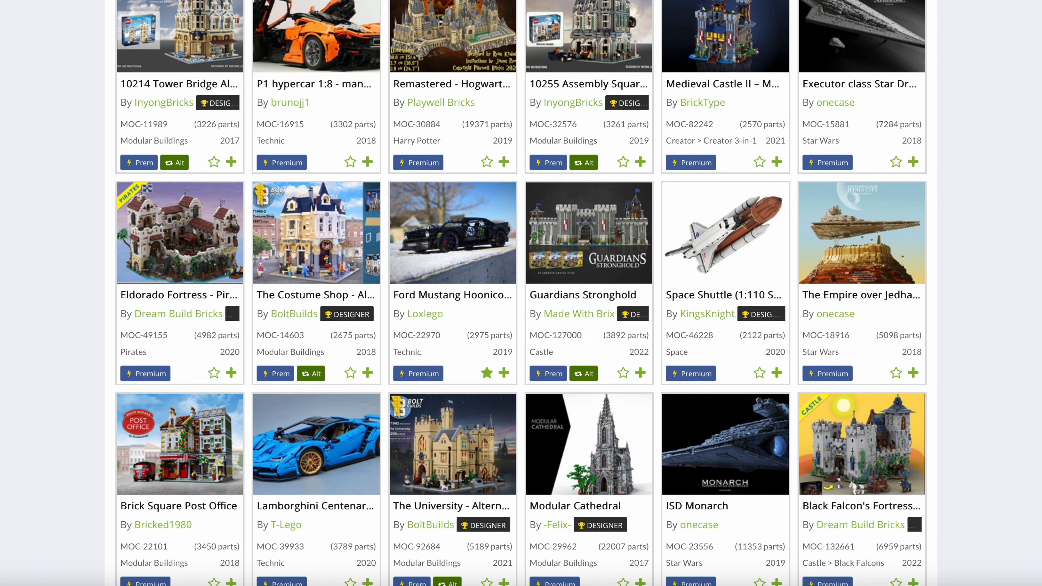
{"action": "scroll", "coordinate": [521, 293], "scroll_direction": "down", "scroll_amount": 5}
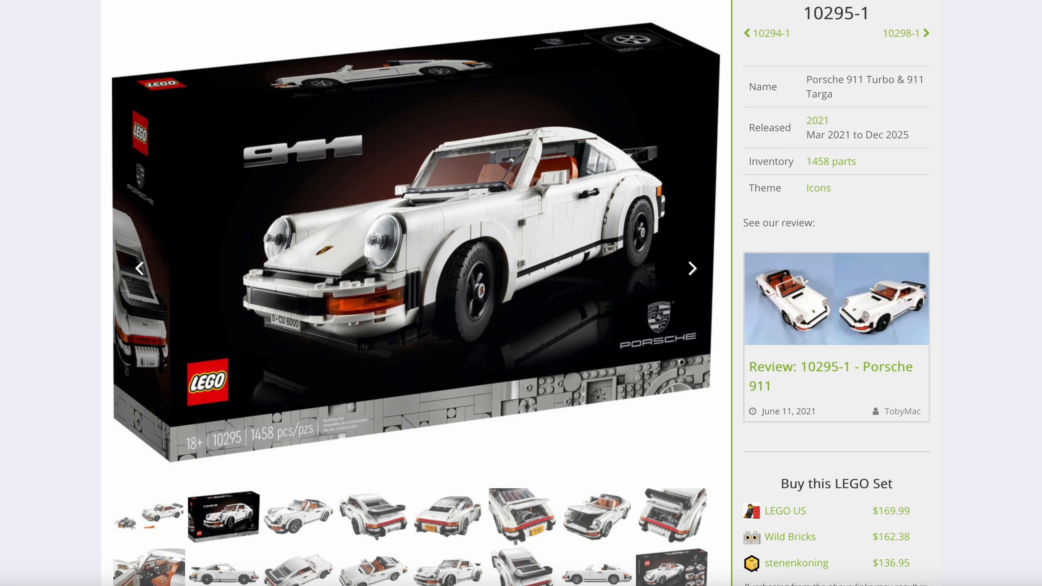
- Look through the alternate builds for set 10295-1, Porsche 911 Turbo & 911 Targa
{"action": "scroll", "coordinate": [522, 293], "scroll_direction": "down", "scroll_amount": 10}
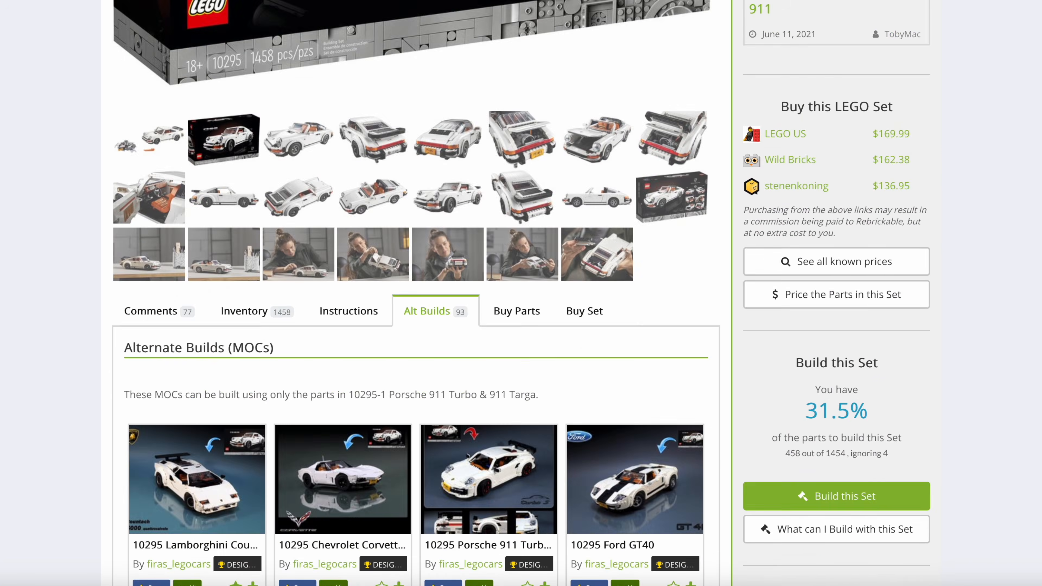
{"action": "scroll", "coordinate": [521, 293], "scroll_direction": "down", "scroll_amount": 10}
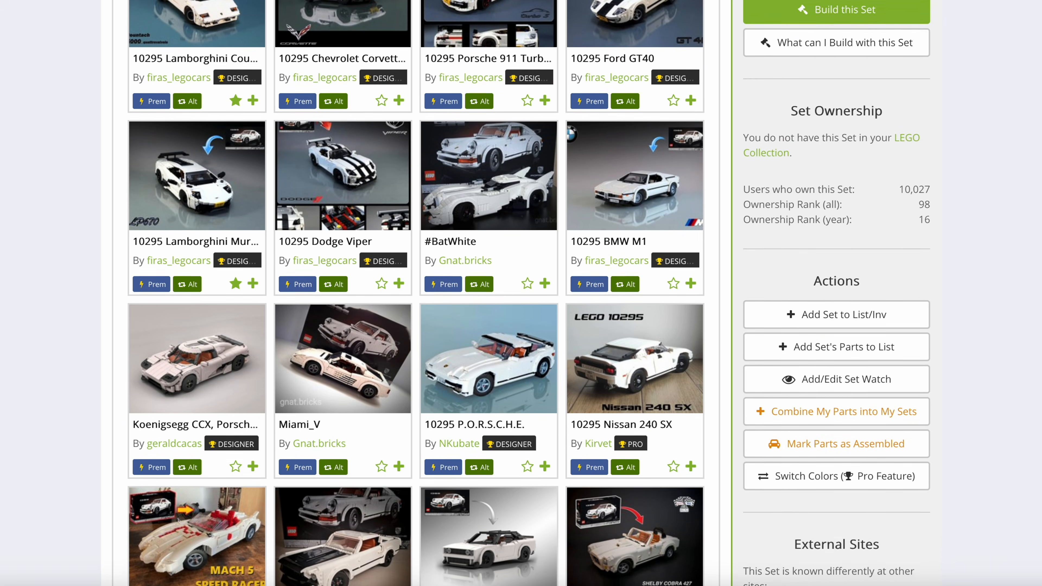
{"action": "scroll", "coordinate": [521, 294], "scroll_direction": "down", "scroll_amount": 3}
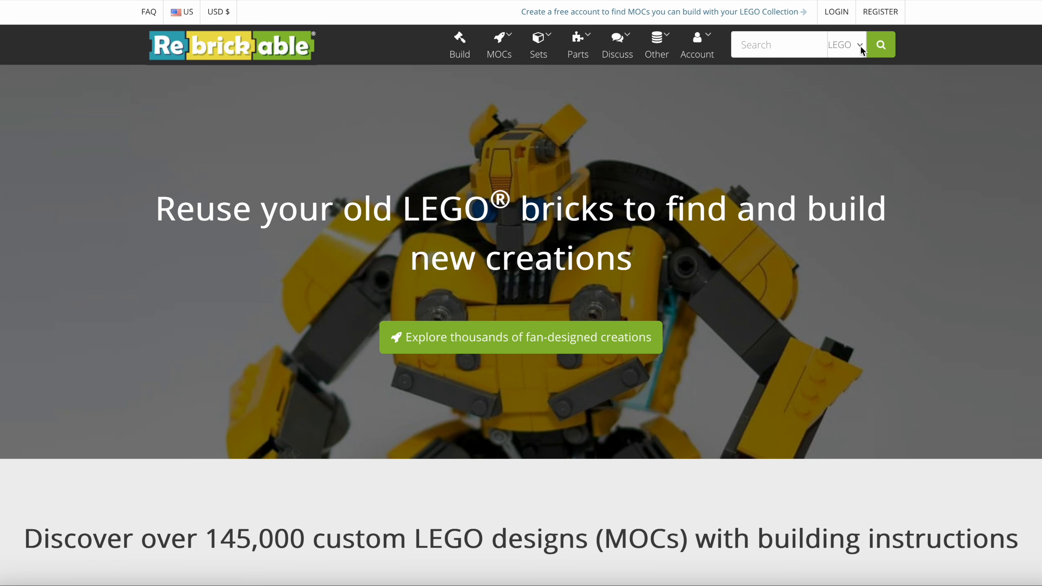
- Open the account registration page
{"action": "left_click", "coordinate": [880, 12]}
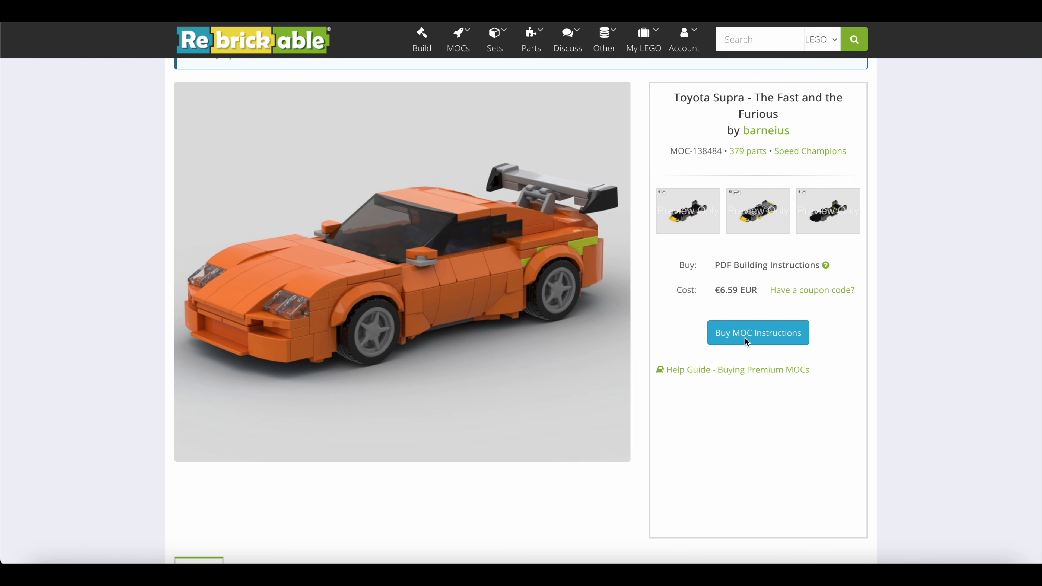
- Buy the Toyota Supra - The Fast and the Furious MOC instructions and download the Toyota_Supra_MK4_FF_MOC PDF file
{"action": "left_click", "coordinate": [753, 335]}
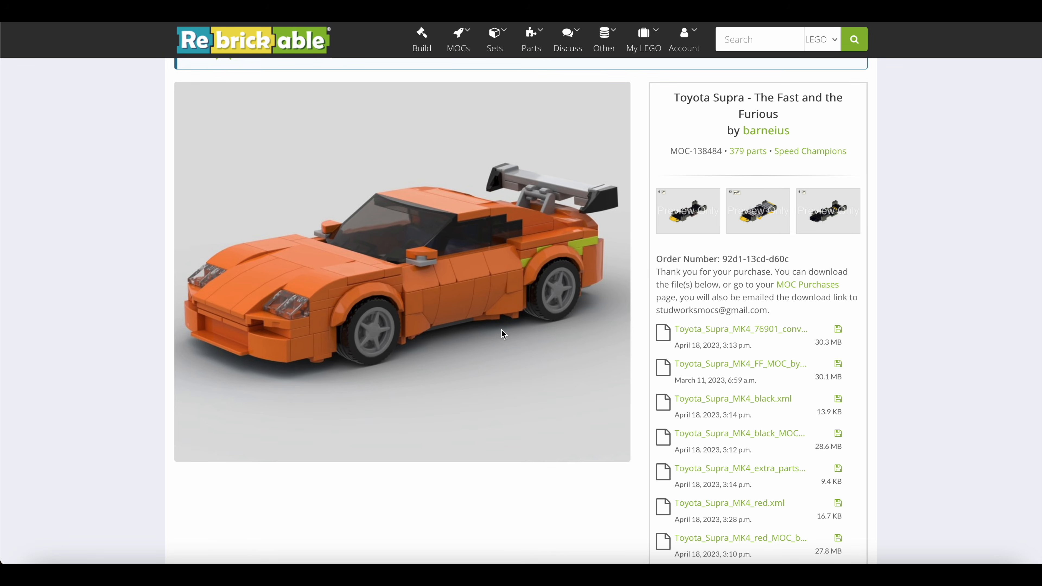
{"action": "left_click", "coordinate": [722, 364]}
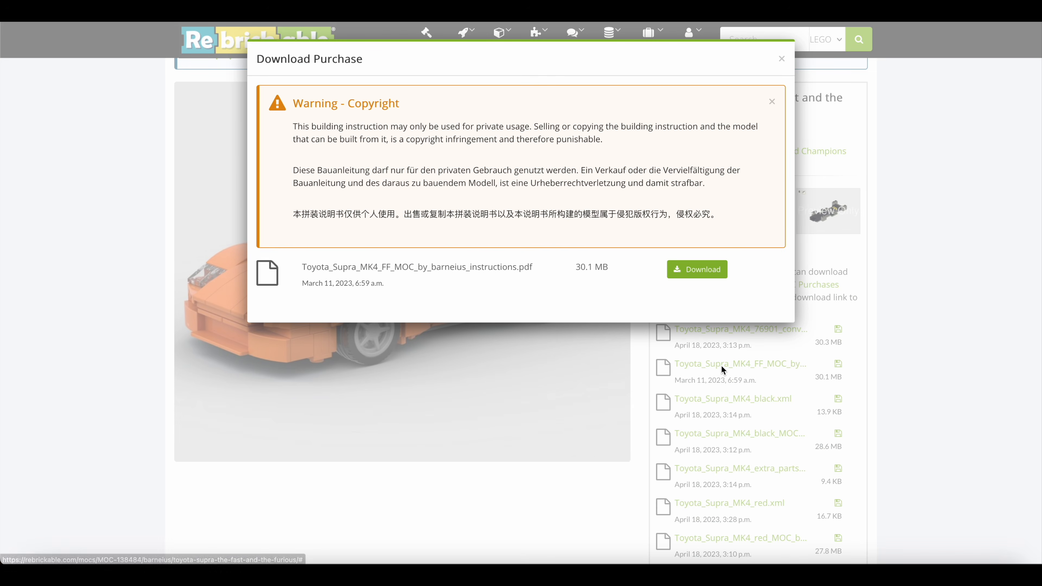
{"action": "left_click", "coordinate": [700, 269]}
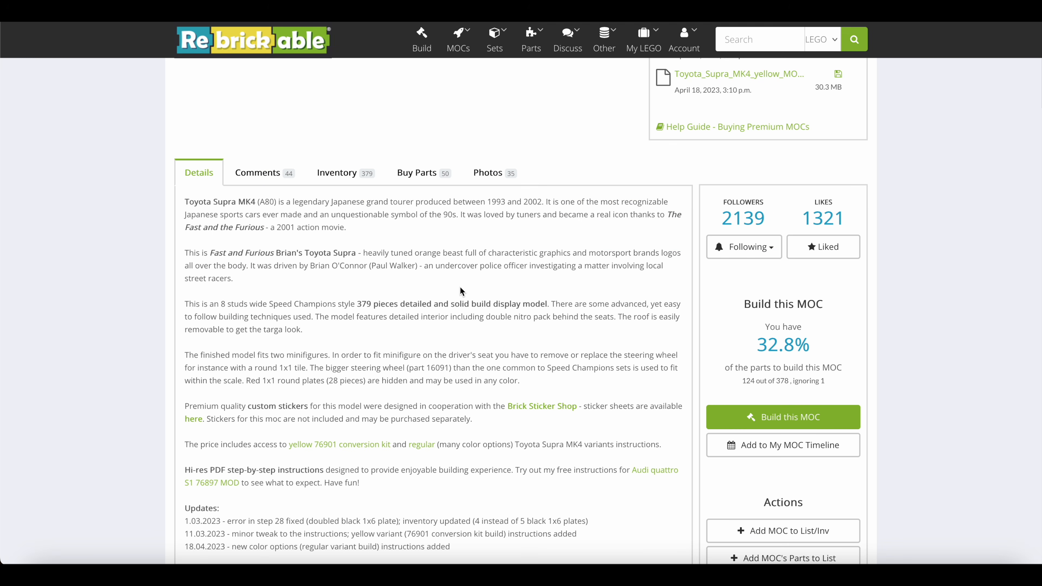
- Examine the stores and buying options offered for the Toyota Supra MOC's parts
{"action": "left_click", "coordinate": [428, 171]}
{"action": "scroll", "coordinate": [342, 216], "scroll_direction": "down", "scroll_amount": 2}
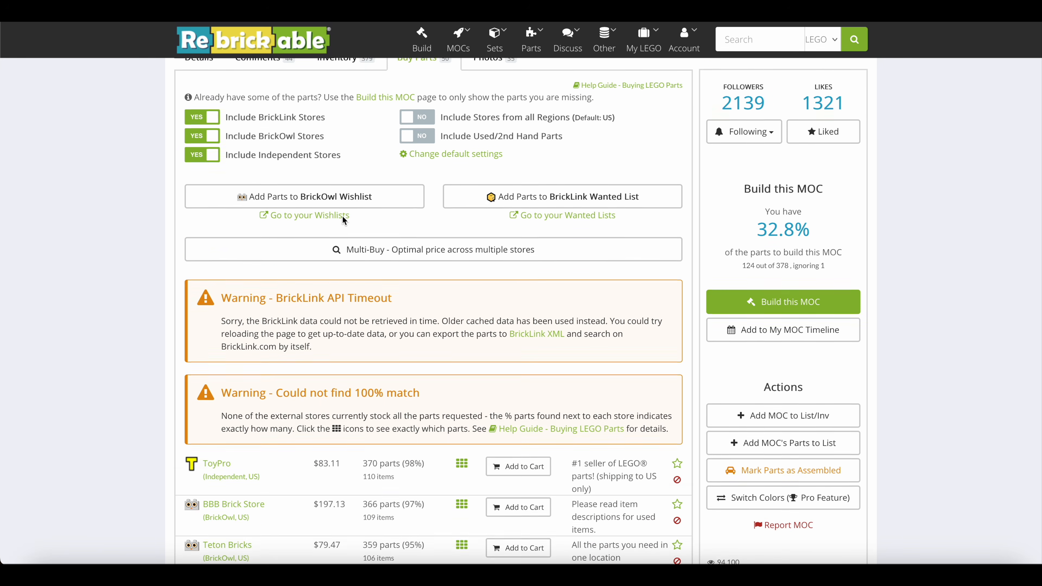
{"action": "scroll", "coordinate": [342, 216], "scroll_direction": "up", "scroll_amount": 2}
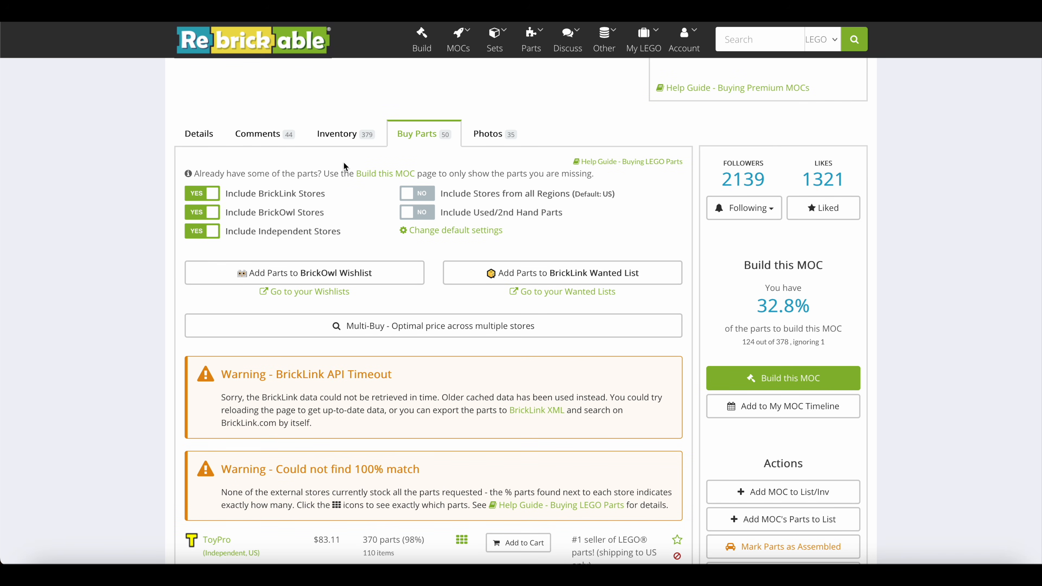
- Add the parts in the MOC's inventory to a new BrickLink wanted list named Supra
{"action": "left_click", "coordinate": [345, 135]}
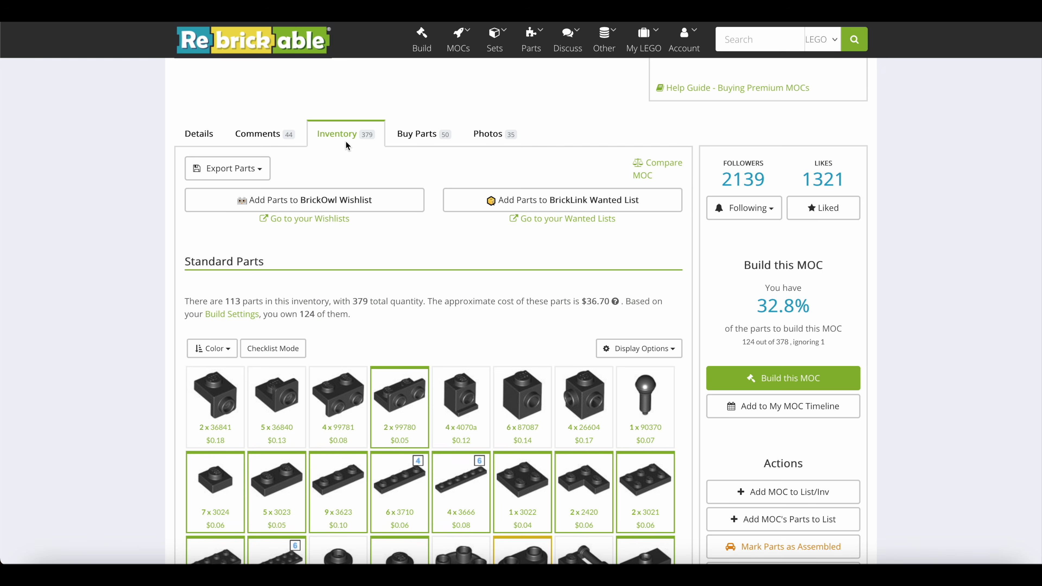
{"action": "left_click", "coordinate": [561, 206]}
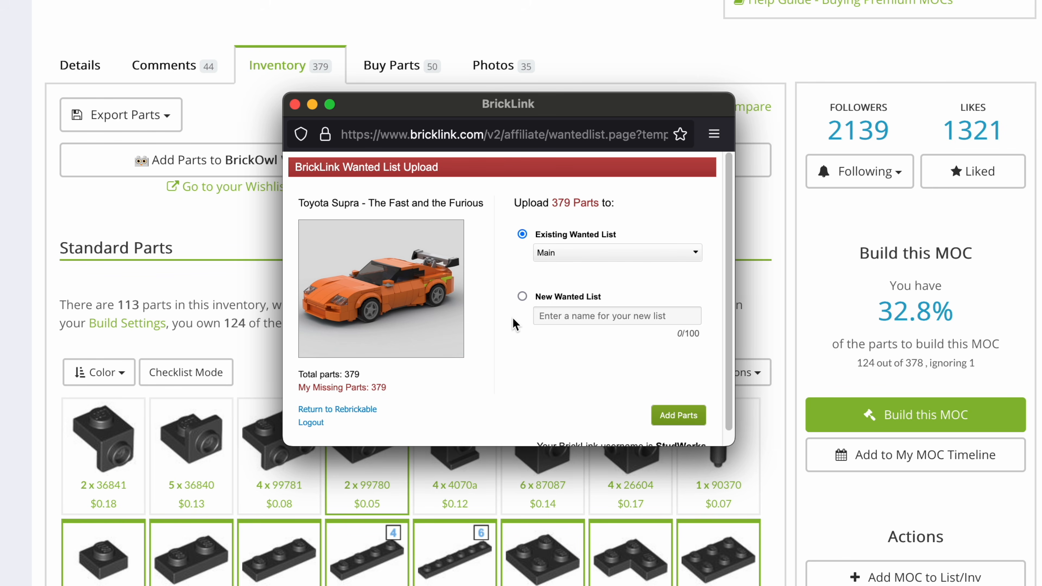
{"action": "left_click", "coordinate": [525, 297]}
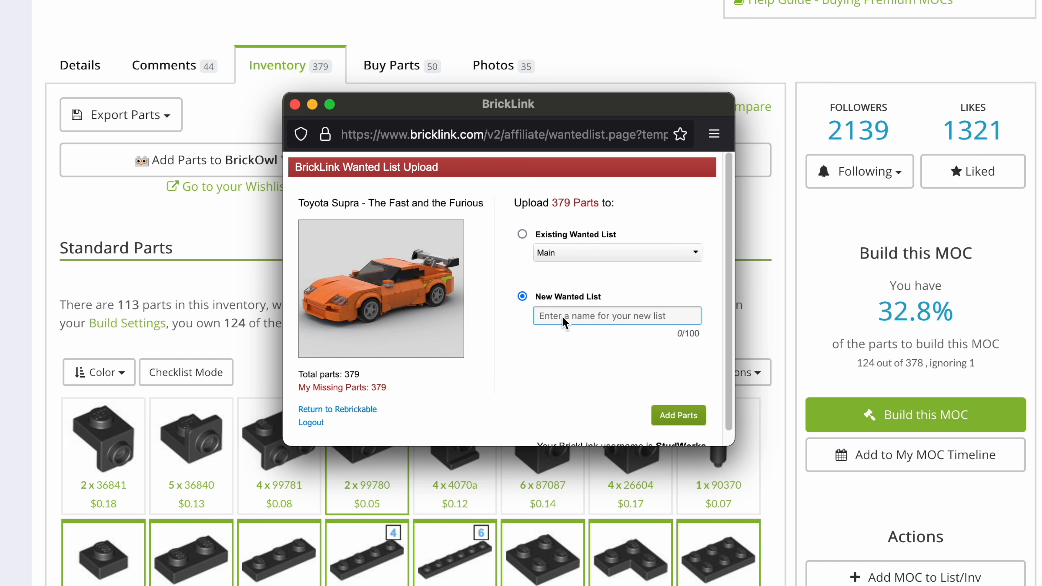
{"action": "type", "text": "Supra"}
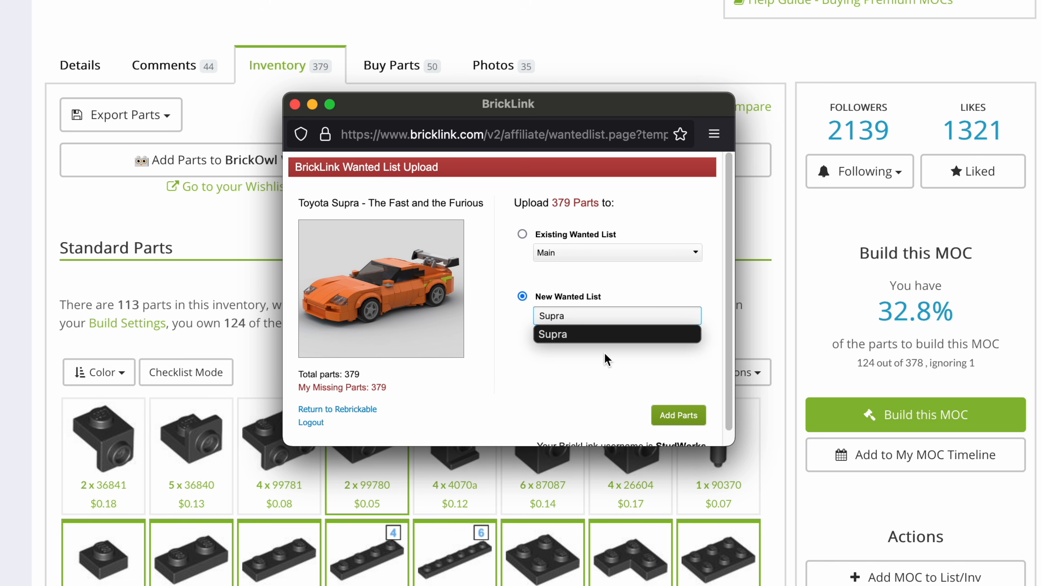
{"action": "left_click", "coordinate": [674, 414]}
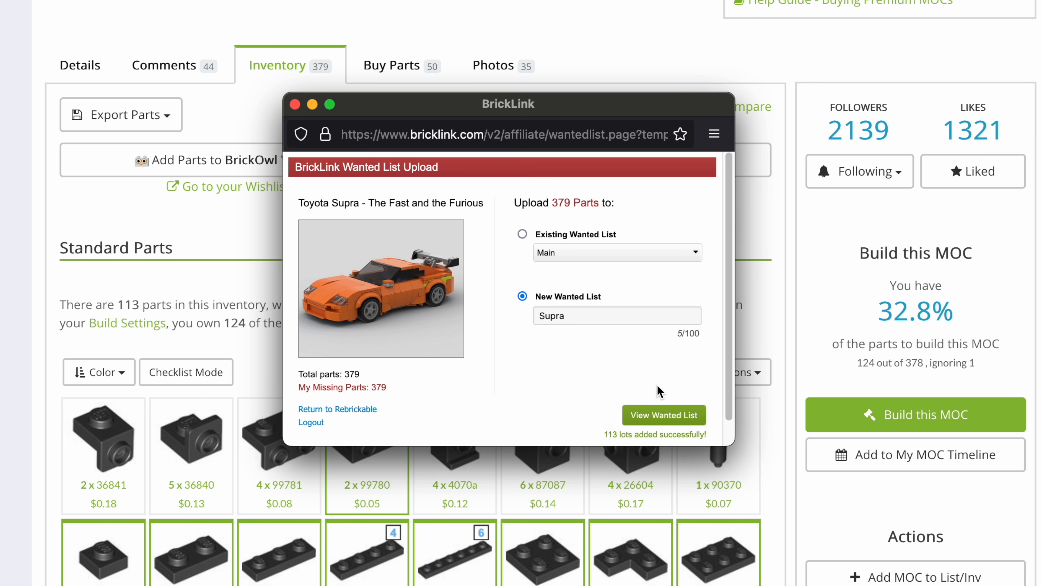
- View the Supra wanted list on BrickLink and show 100 items per page
{"action": "left_click", "coordinate": [663, 415]}
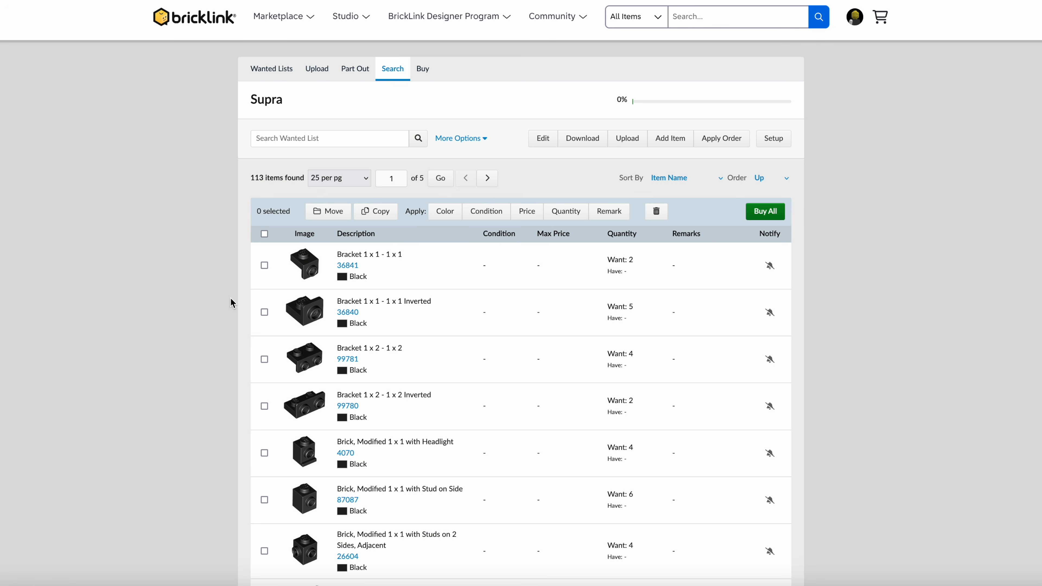
{"action": "scroll", "coordinate": [501, 339], "scroll_direction": "down", "scroll_amount": 10}
{"action": "scroll", "coordinate": [501, 339], "scroll_direction": "up", "scroll_amount": 10}
{"action": "left_click", "coordinate": [345, 178]}
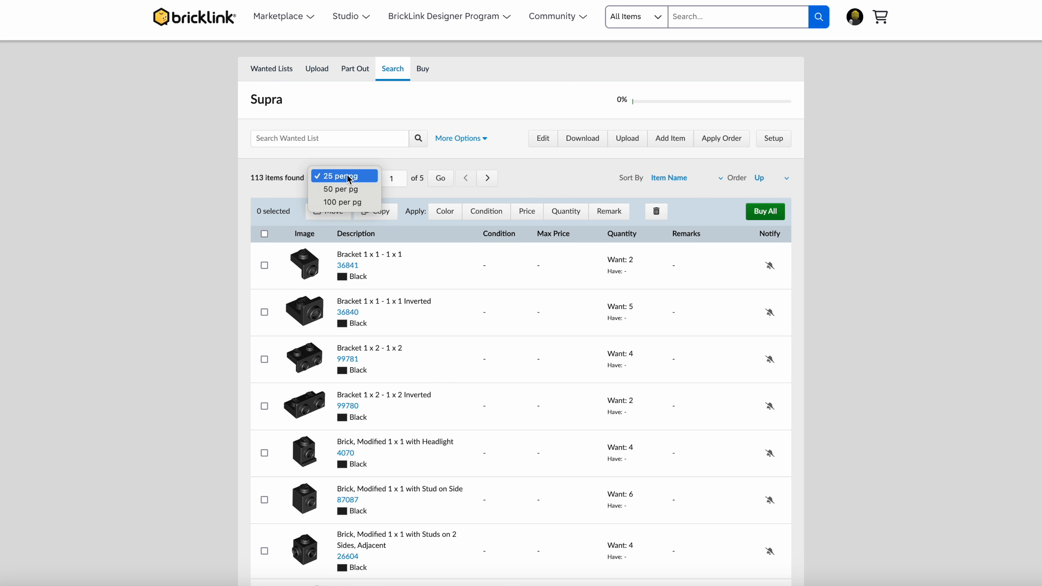
{"action": "left_click", "coordinate": [344, 208]}
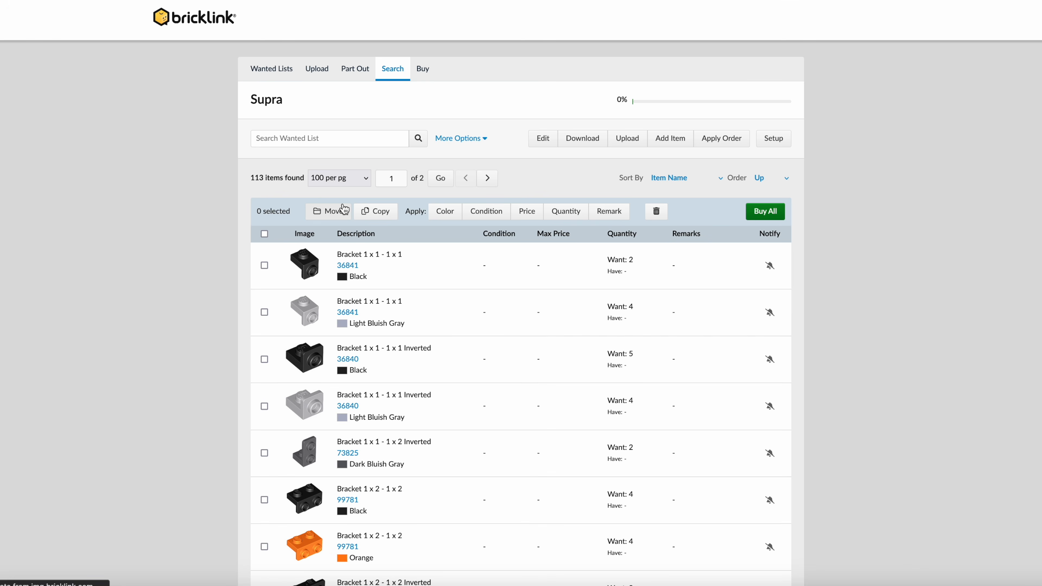
- Apply the New condition to all items on the first page of the Supra wanted list
{"action": "left_click", "coordinate": [264, 234]}
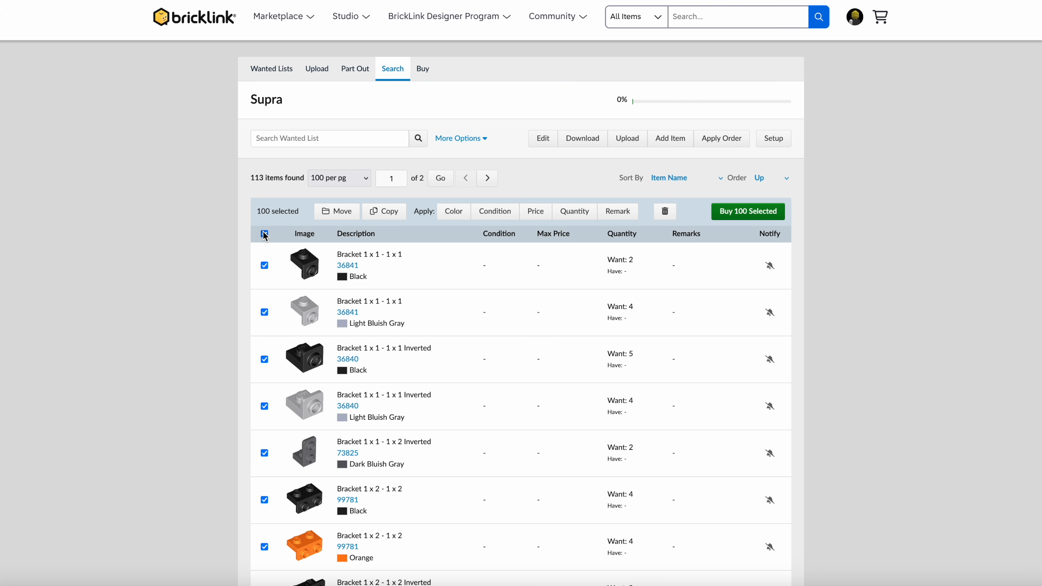
{"action": "left_click", "coordinate": [487, 212]}
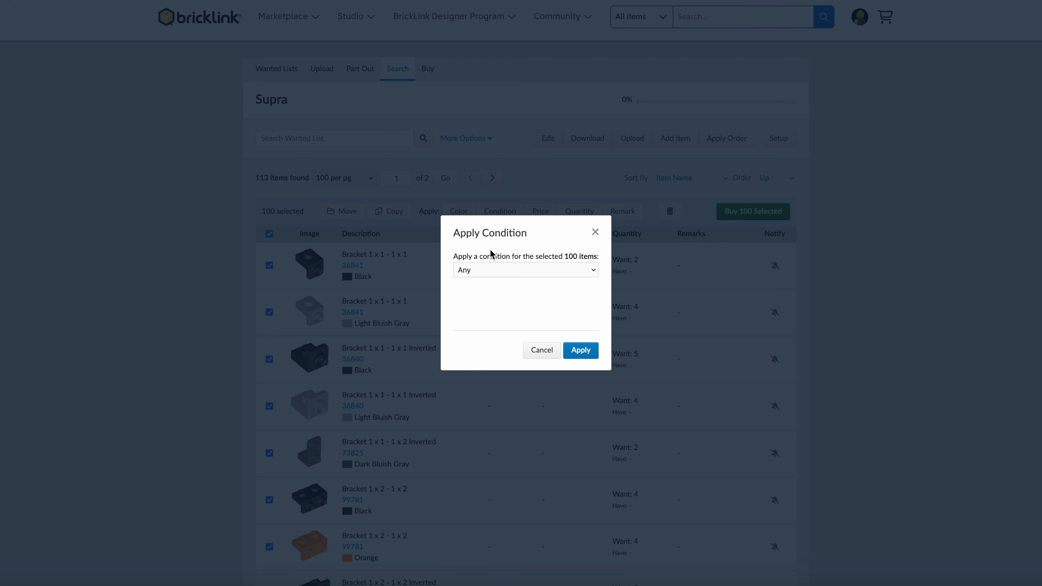
{"action": "left_click", "coordinate": [507, 270]}
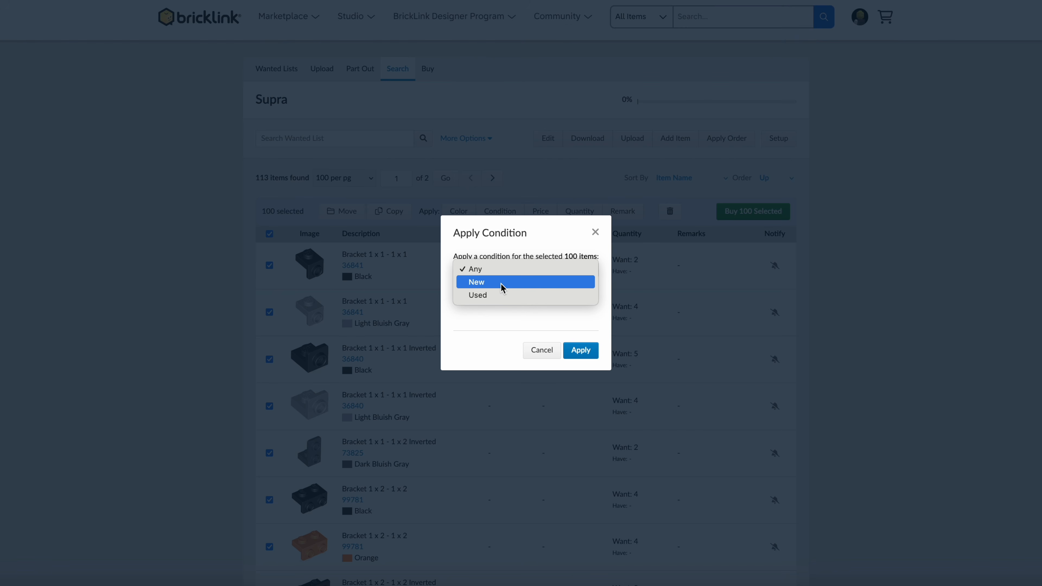
{"action": "left_click", "coordinate": [501, 282]}
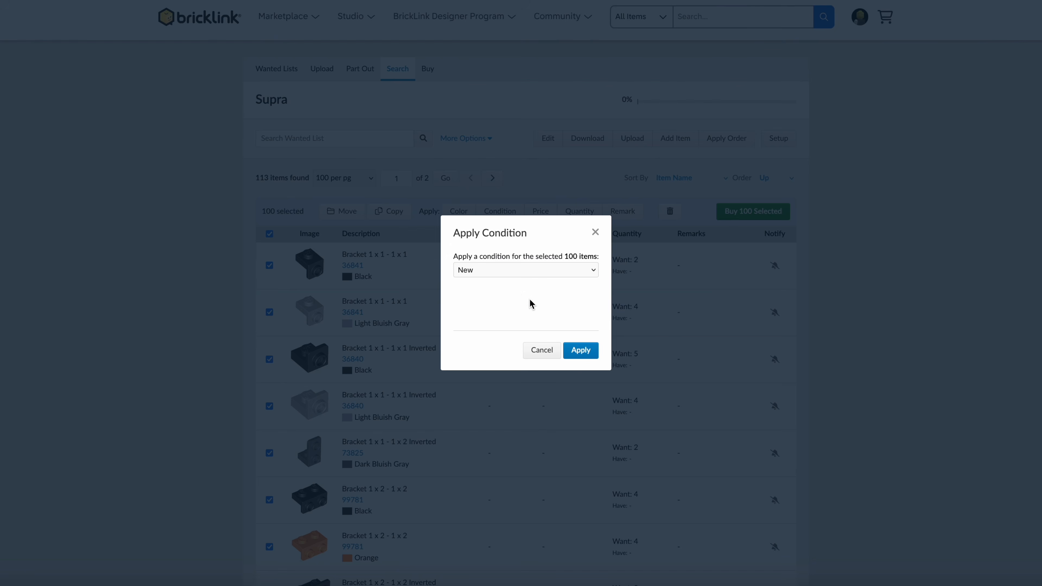
{"action": "left_click", "coordinate": [581, 350]}
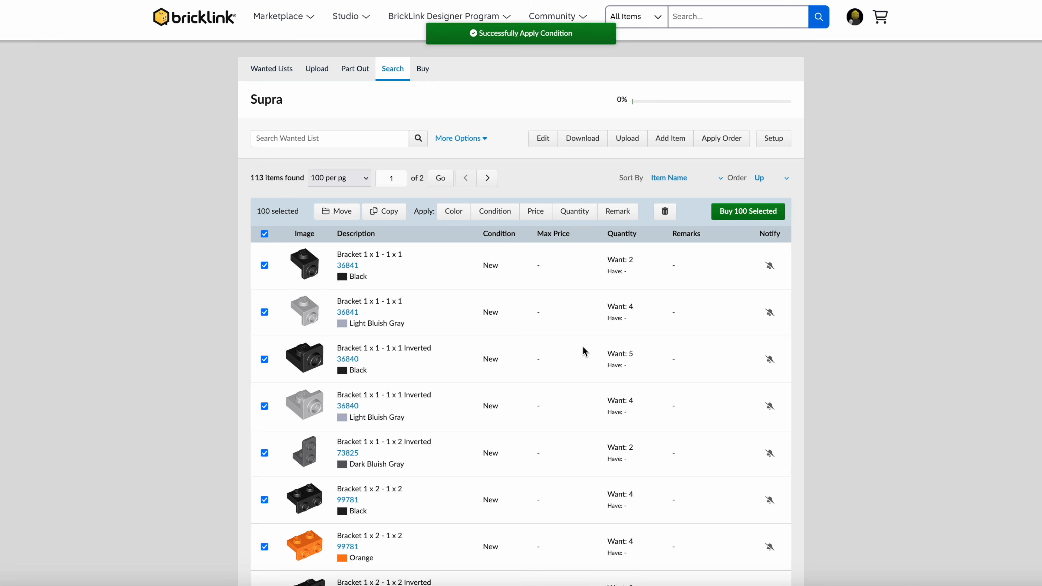
- Apply the New condition to all items on the second page of the Supra wanted list
{"action": "left_click", "coordinate": [488, 178]}
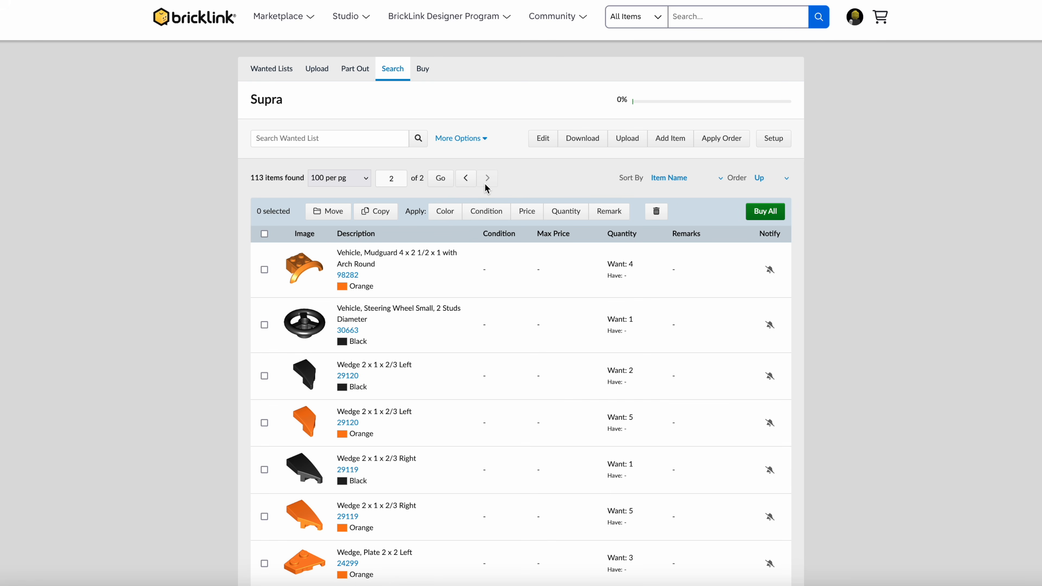
{"action": "left_click", "coordinate": [264, 234]}
{"action": "left_click", "coordinate": [490, 210]}
{"action": "left_click", "coordinate": [495, 271]}
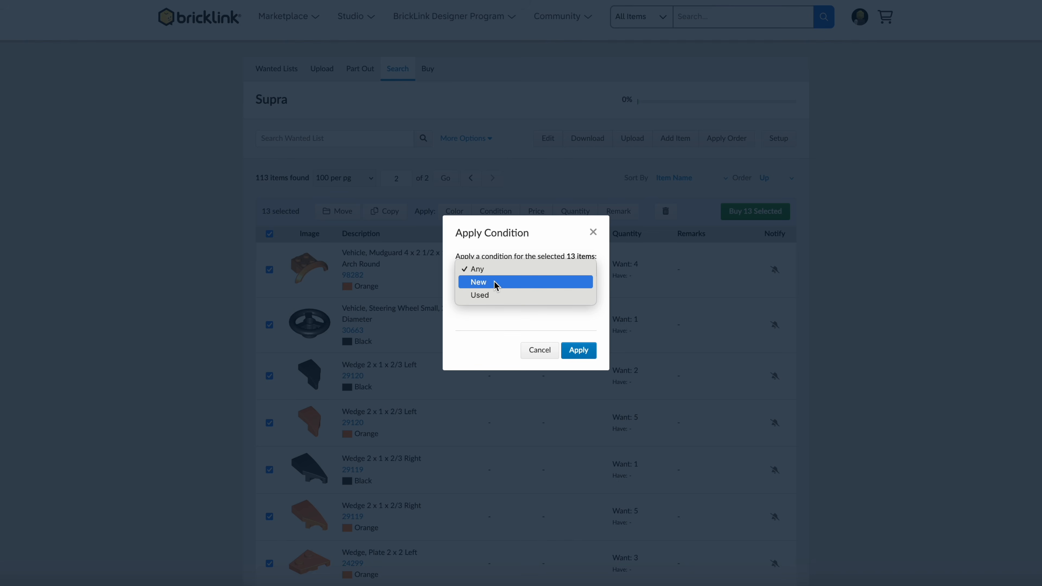
{"action": "left_click", "coordinate": [494, 284]}
{"action": "left_click", "coordinate": [573, 350]}
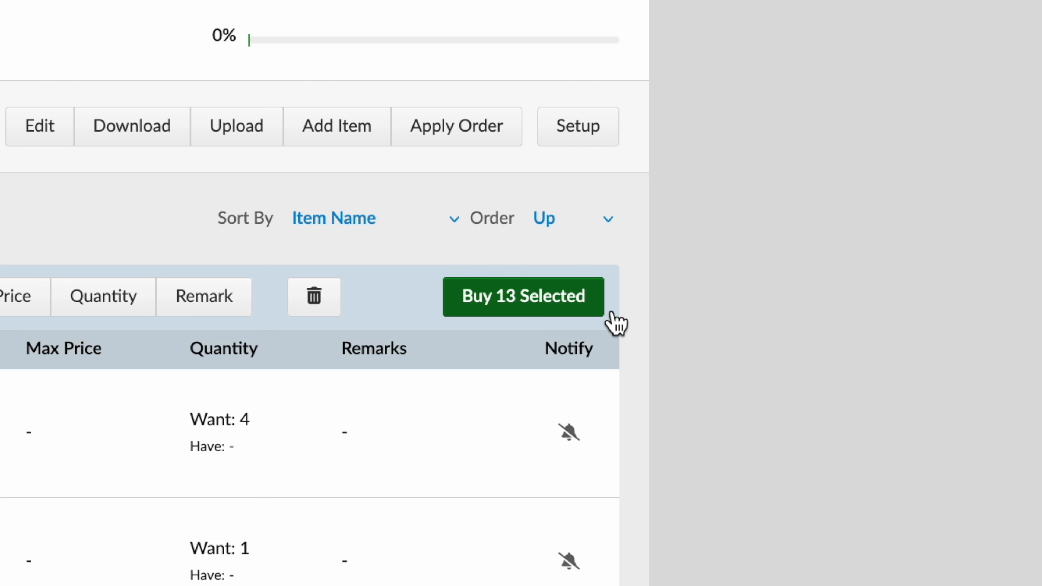
- Start buying all items of the Supra wanted list instead of only the selected ones
{"action": "right_click", "coordinate": [729, 304]}
{"action": "left_click", "coordinate": [744, 400]}
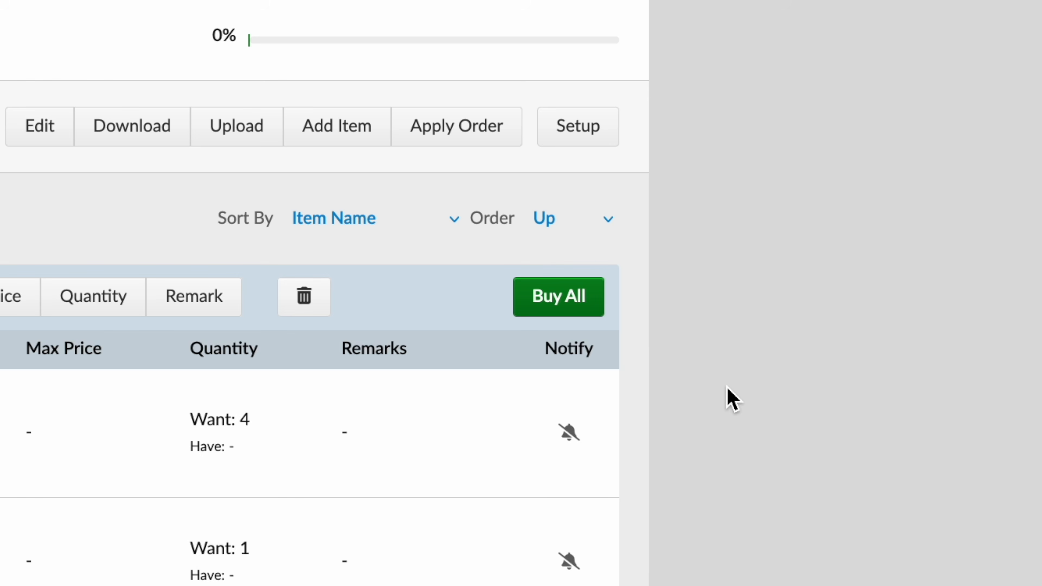
{"action": "left_click", "coordinate": [549, 308]}
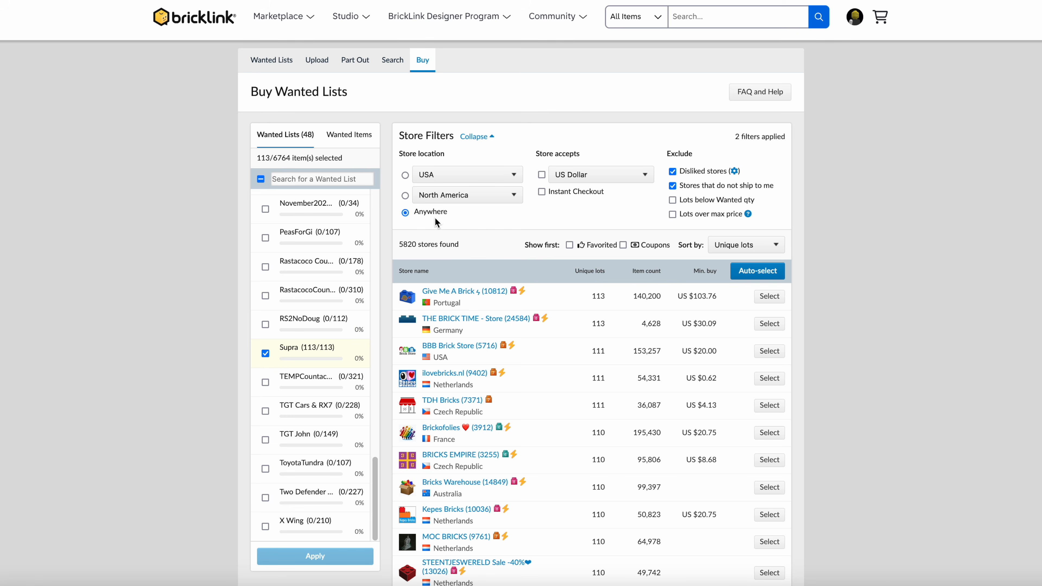
- Limit the store location to USA and auto-select a store combination, leaving the Minimum Buy option unchecked
{"action": "left_click", "coordinate": [405, 175]}
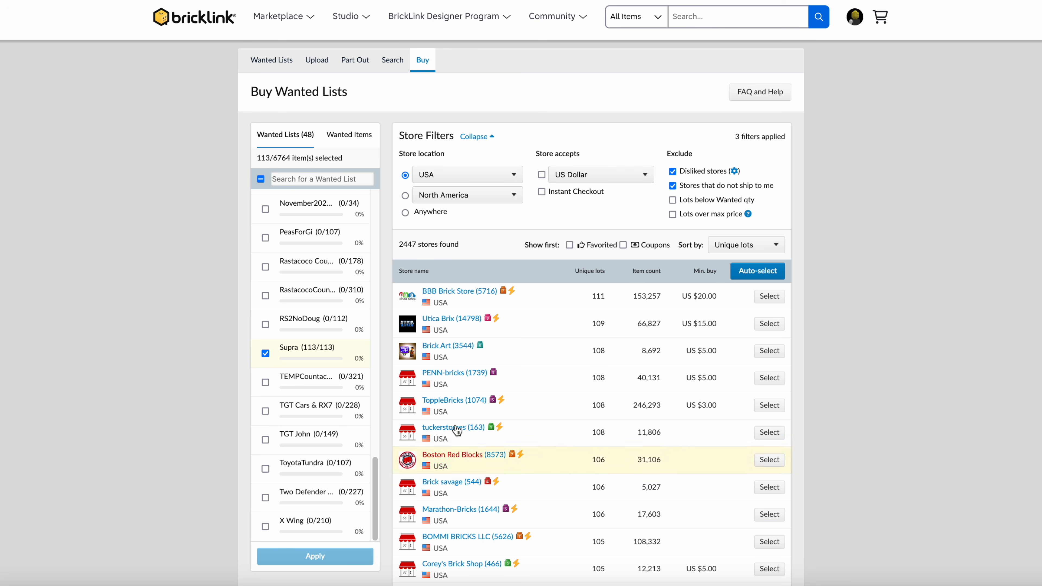
{"action": "left_click", "coordinate": [757, 274]}
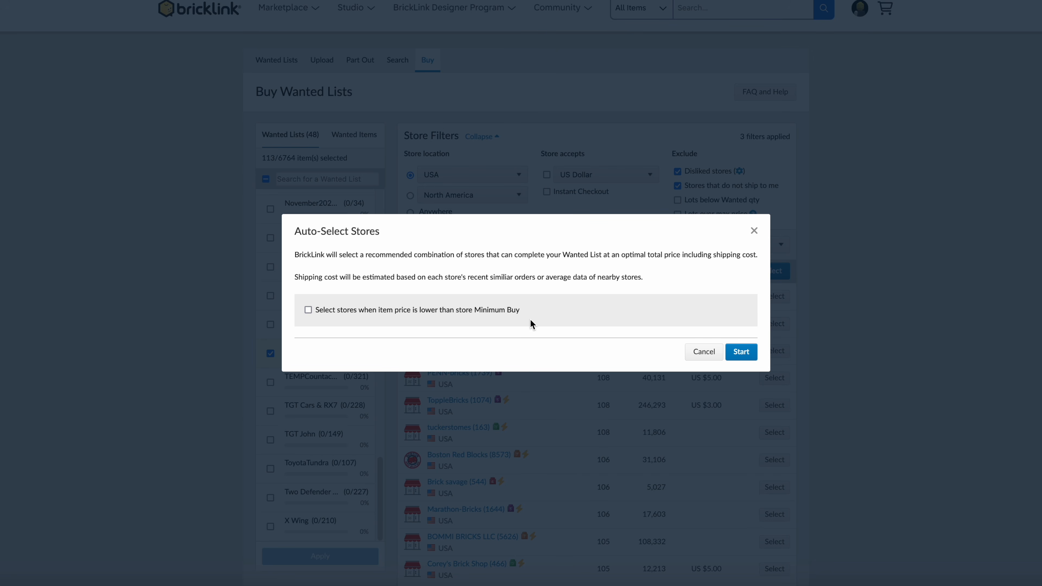
{"action": "left_click", "coordinate": [740, 350]}
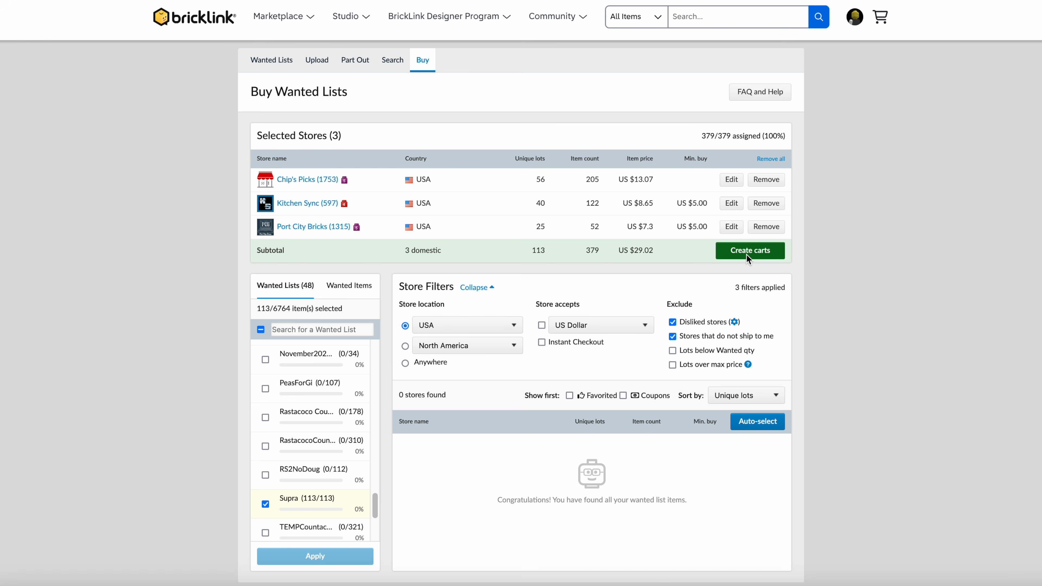
- Create carts for the three selected stores and open the overview of all store carts
{"action": "left_click", "coordinate": [914, 321]}
{"action": "mouse_move", "coordinate": [880, 18]}
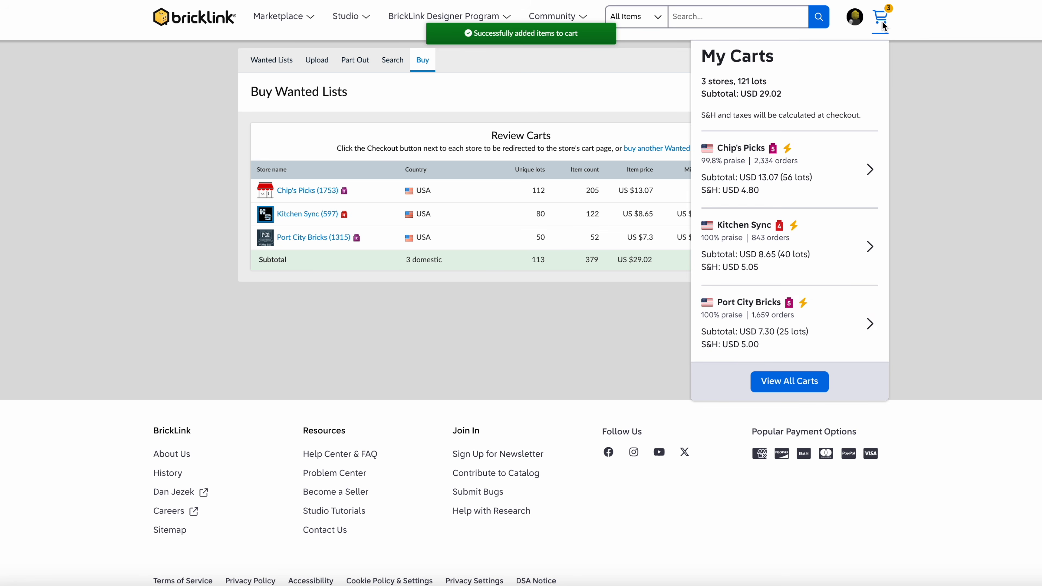
{"action": "left_click", "coordinate": [796, 382]}
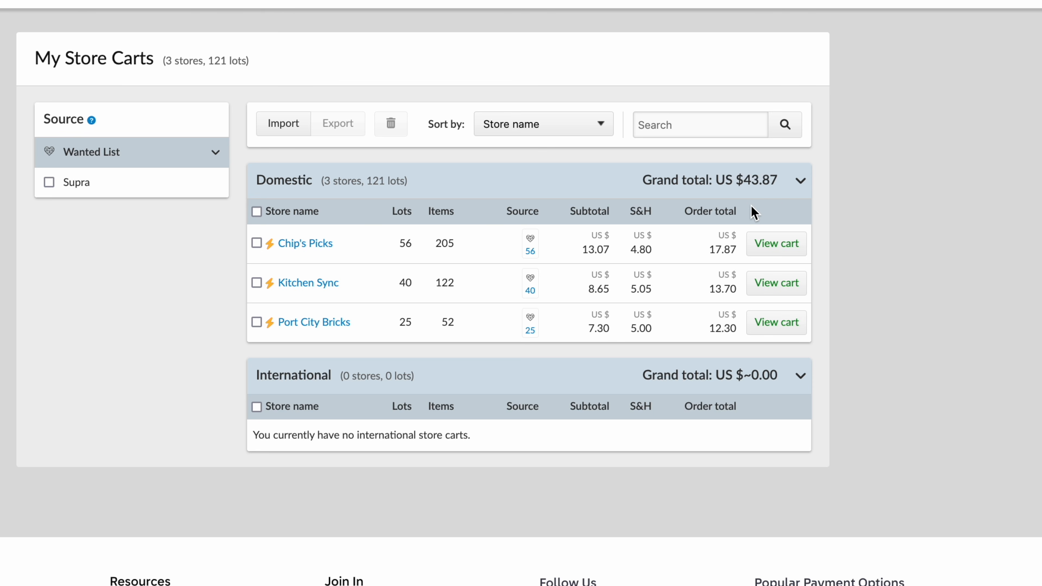
- Open the Chip's Picks store cart and proceed to its checkout
{"action": "left_click", "coordinate": [770, 242]}
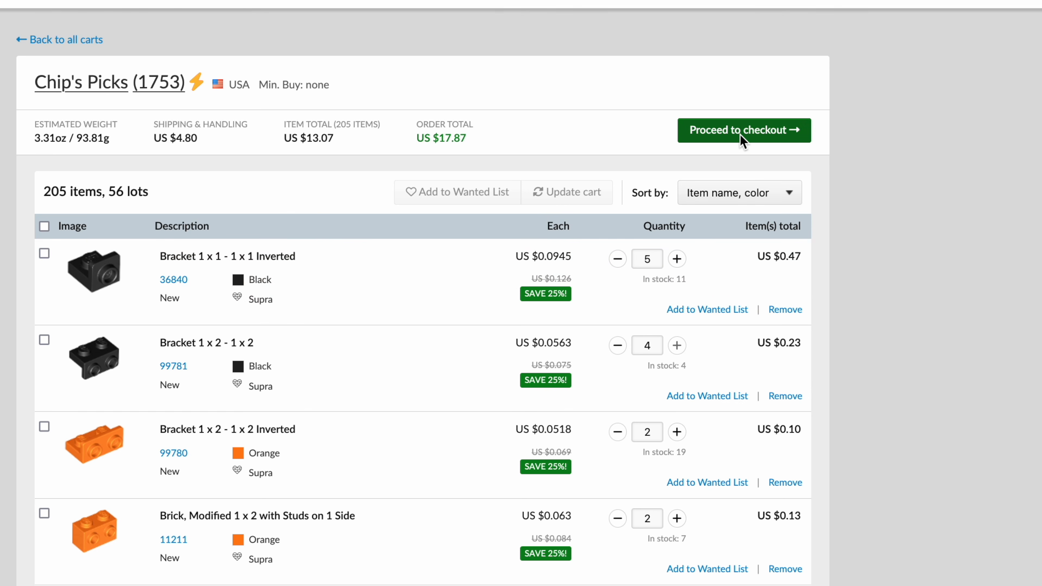
{"action": "left_click", "coordinate": [741, 136]}
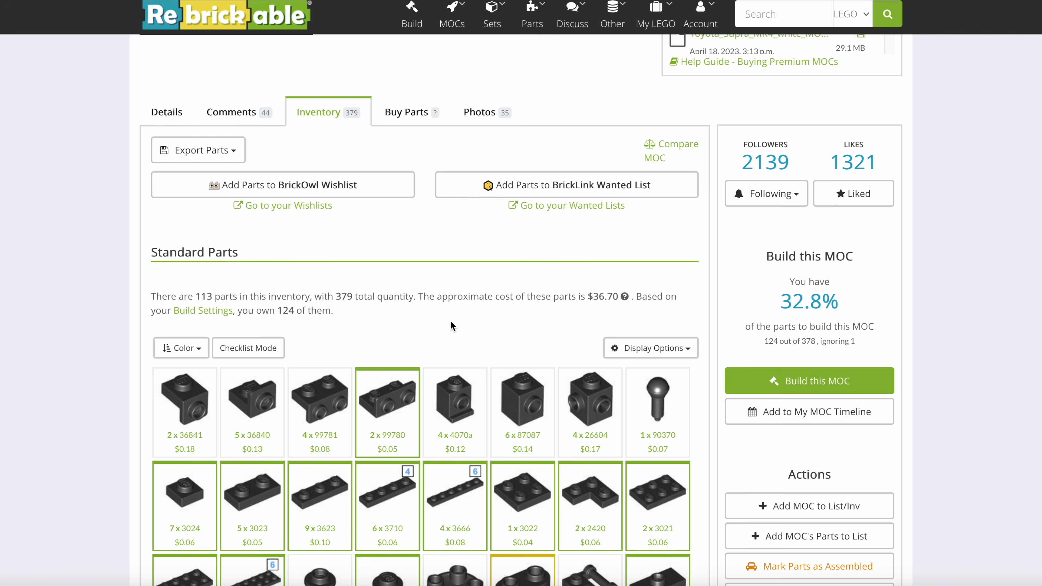
- Switch to the Supra MOC's details on Rebrickable and open the linked page offering its custom sticker sheets
{"action": "left_click", "coordinate": [167, 112]}
{"action": "scroll", "coordinate": [392, 352], "scroll_direction": "down", "scroll_amount": 2}
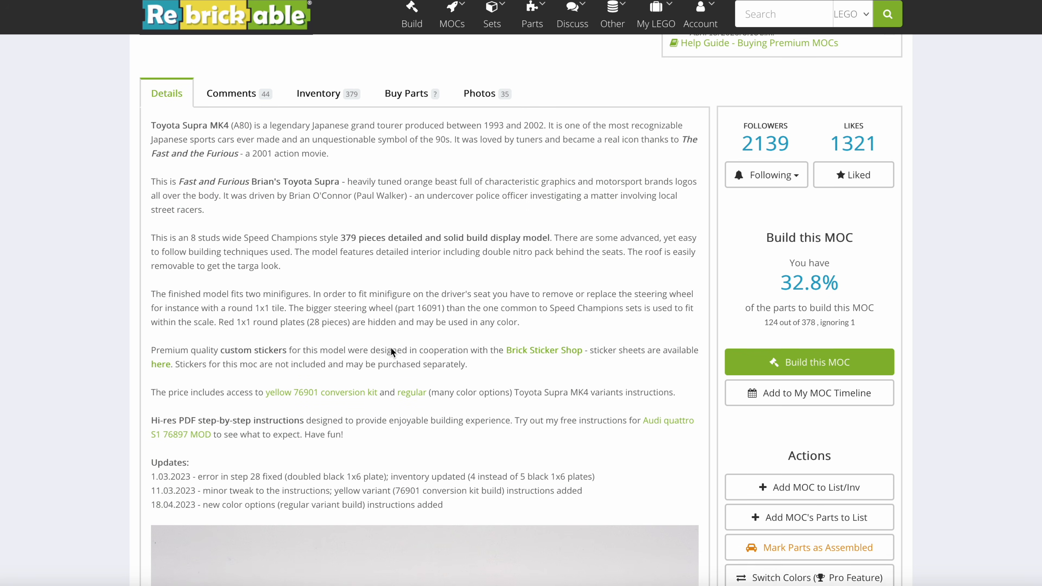
{"action": "scroll", "coordinate": [392, 352], "scroll_direction": "down", "scroll_amount": 3}
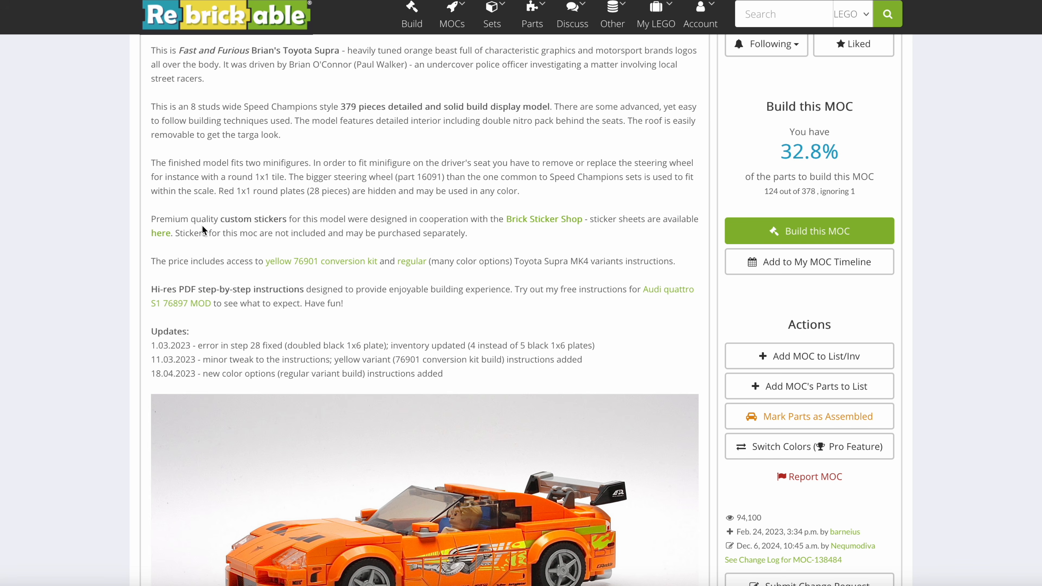
{"action": "left_click", "coordinate": [162, 235]}
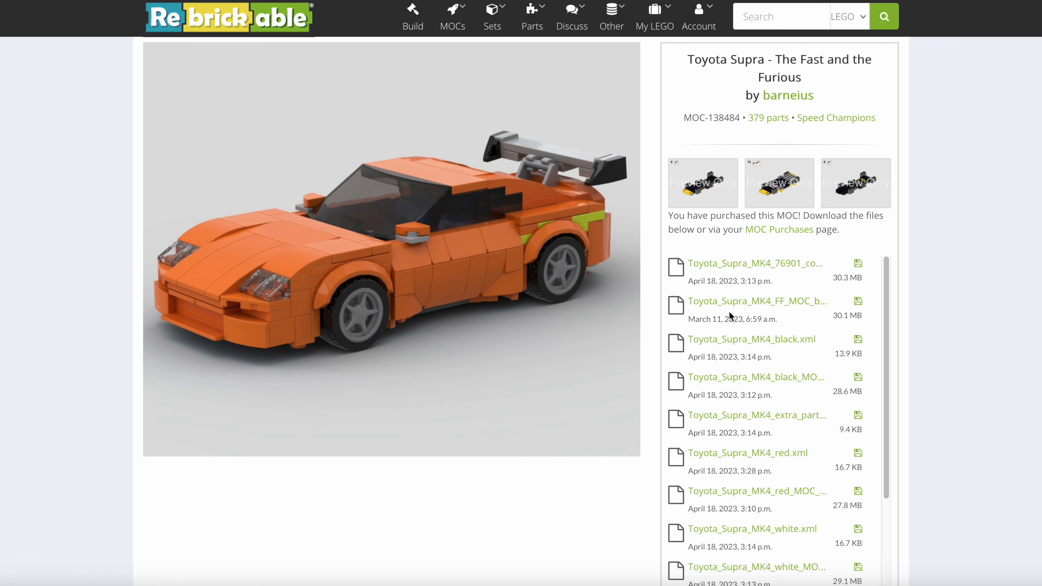
- Download the purchased instructions file Toyota_Supra_MK4_FF_MOC_by_barneius_instructions.pdf from the Supra MOC's Rebrickable page
{"action": "left_click", "coordinate": [743, 301]}
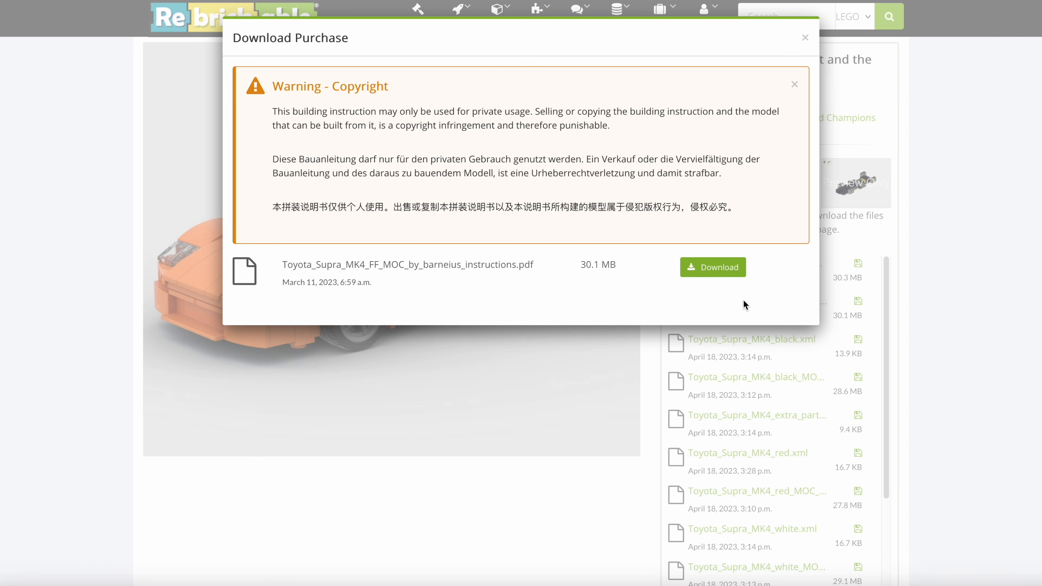
{"action": "left_click", "coordinate": [717, 267]}
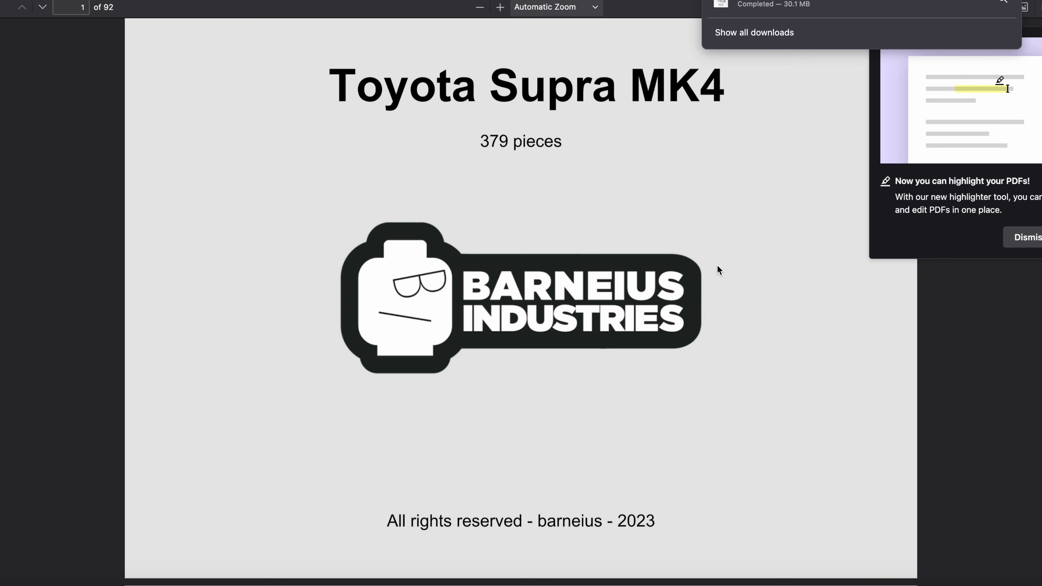